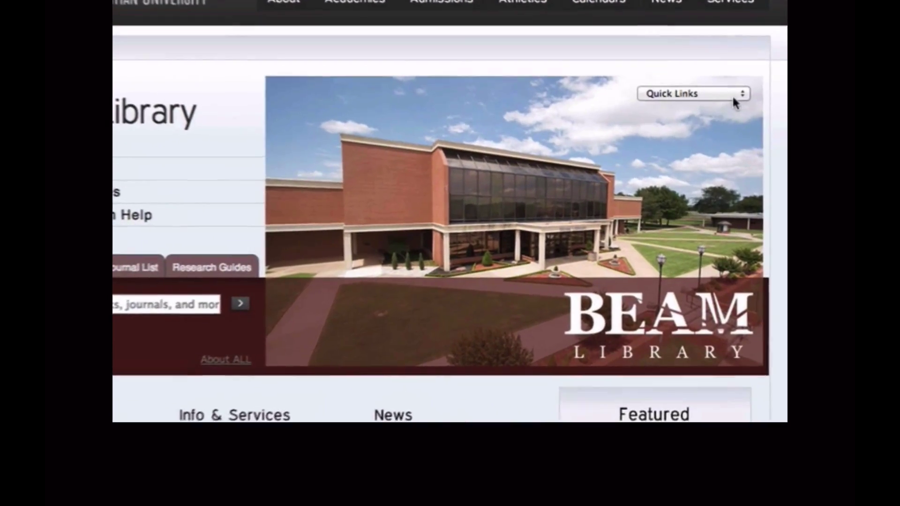
# Open the Academic Search database from the Beam Library Quick Links list.
pyautogui.click(734, 94)
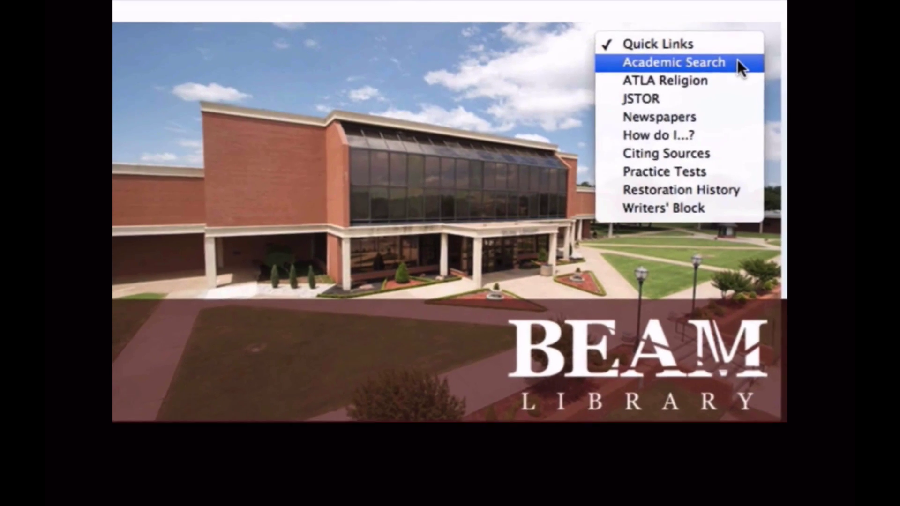
pyautogui.click(739, 53)
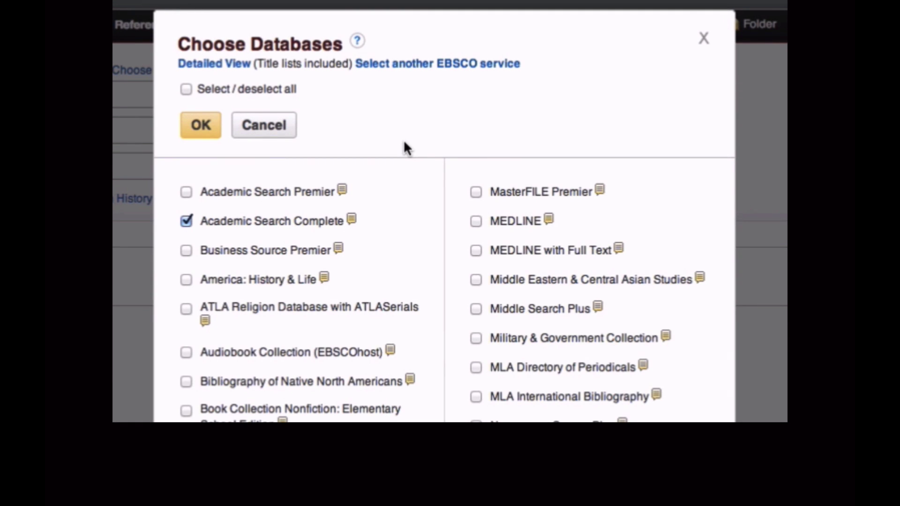
# Add Academic Search Premier, Business Source Premier/Complete, Communication & Mass Media, Education Research and ERIC.
pyautogui.moveTo(344, 185)
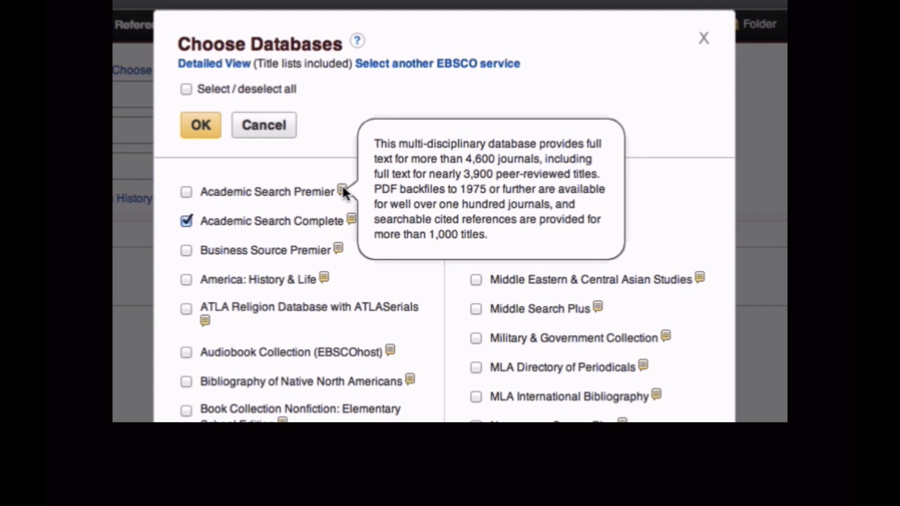
pyautogui.click(186, 191)
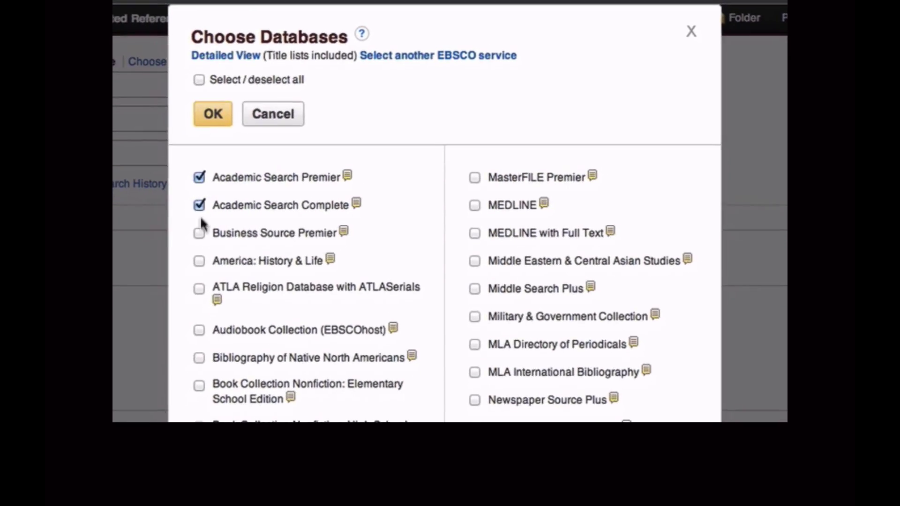
pyautogui.click(199, 233)
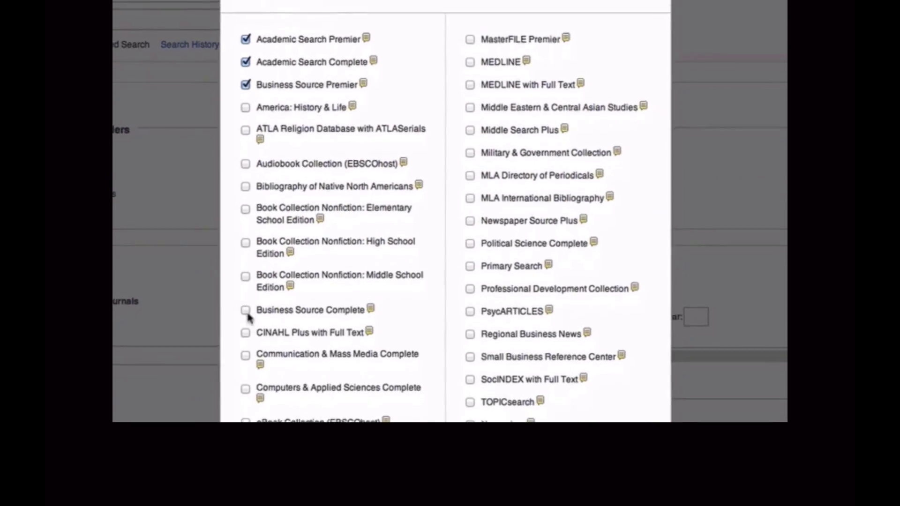
pyautogui.click(230, 355)
pyautogui.click(255, 333)
pyautogui.click(254, 418)
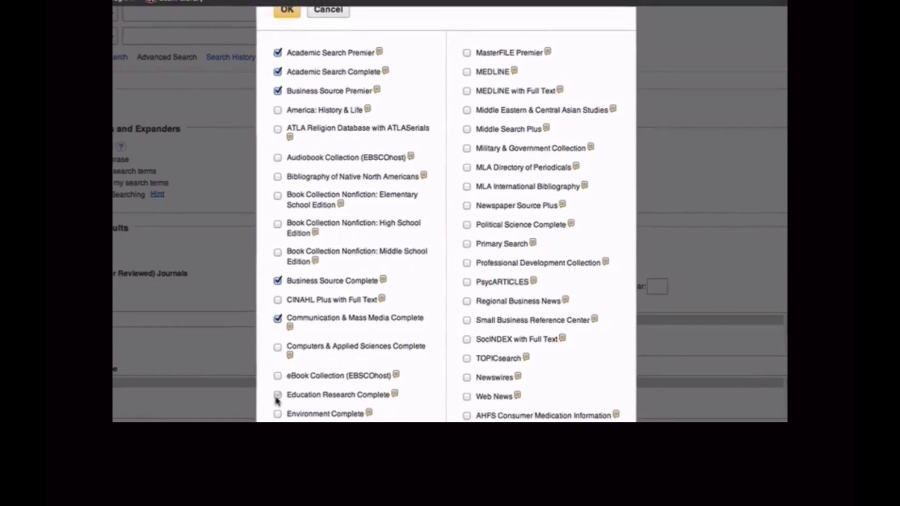
pyautogui.scroll(-5, 291, 384)
pyautogui.click(299, 197)
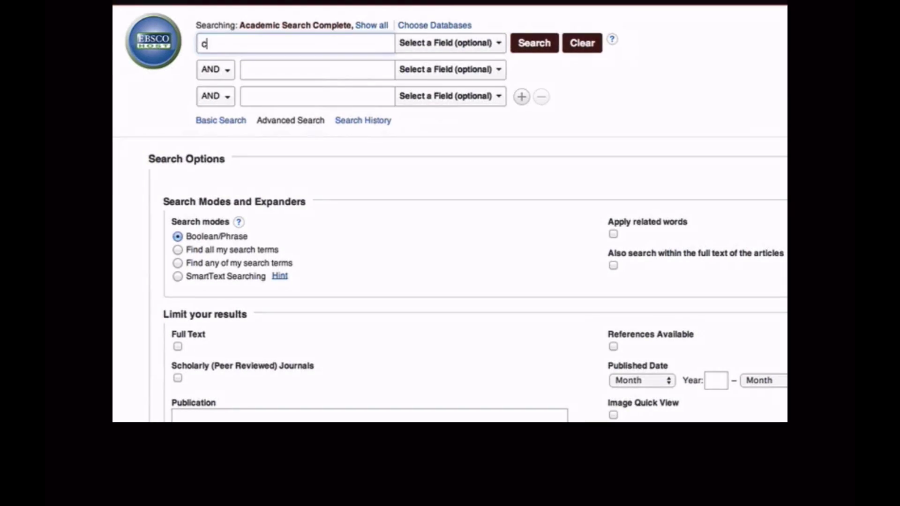
# Enter 'credit card debt among college students' as the search term.
pyautogui.write('redit card debt among college students')
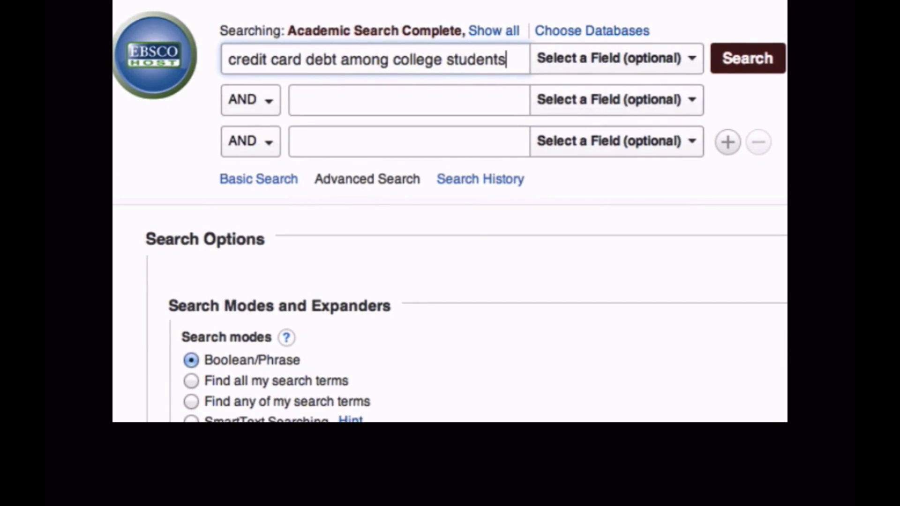
# Run the search for 'credit card debt among college students'.
pyautogui.click(744, 68)
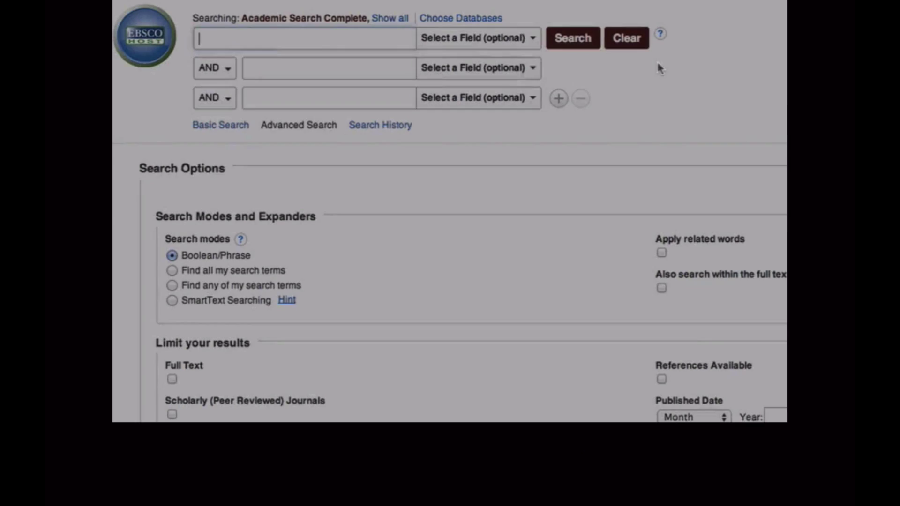
# Search 'college students', 'credit cards' and 'debt' in three AND-joined boxes.
pyautogui.write('llege stud')
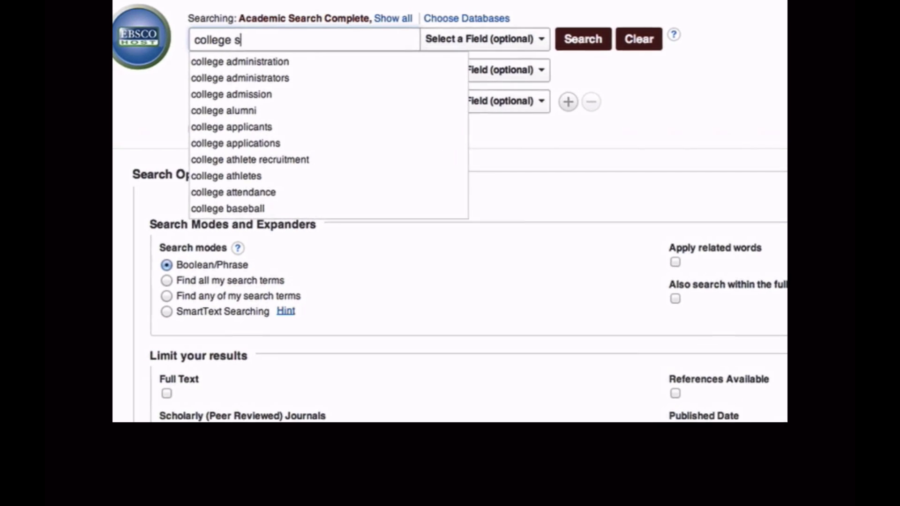
pyautogui.write('ents')
pyautogui.press('Tab')
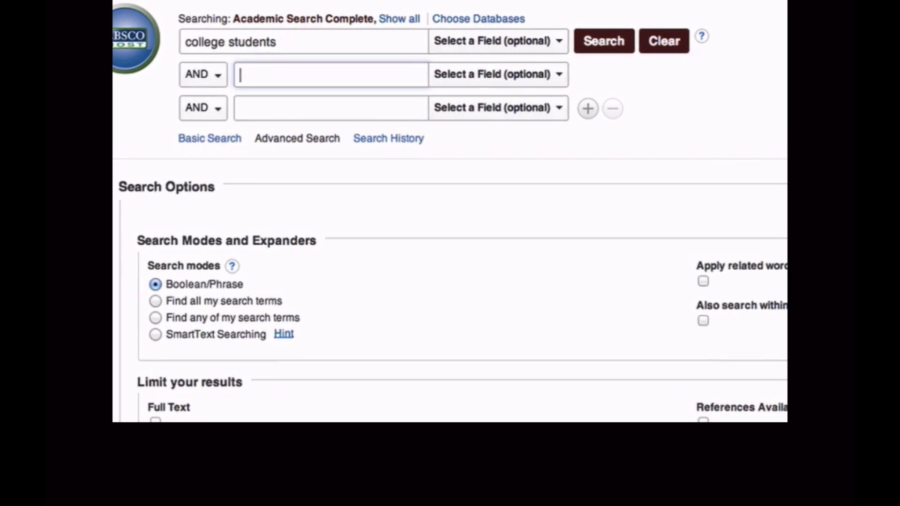
pyautogui.write('credit car')
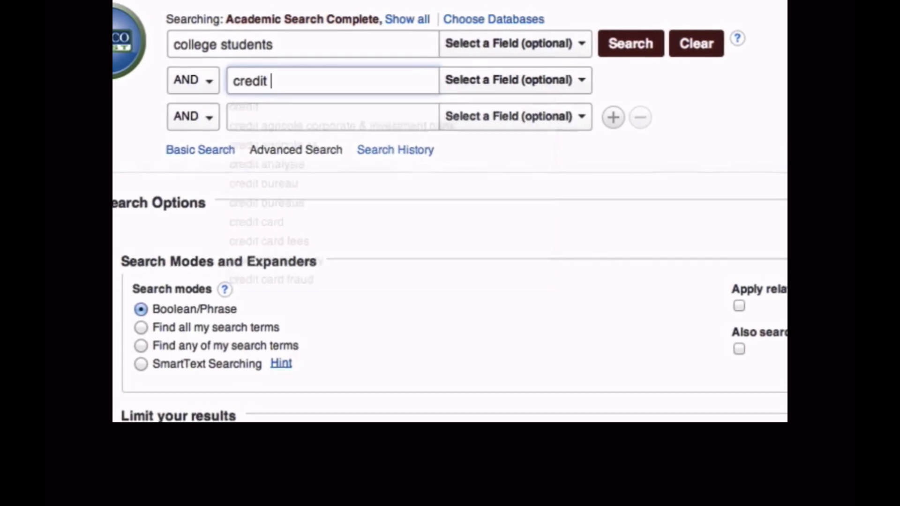
pyautogui.write('ds')
pyautogui.press('Tab')
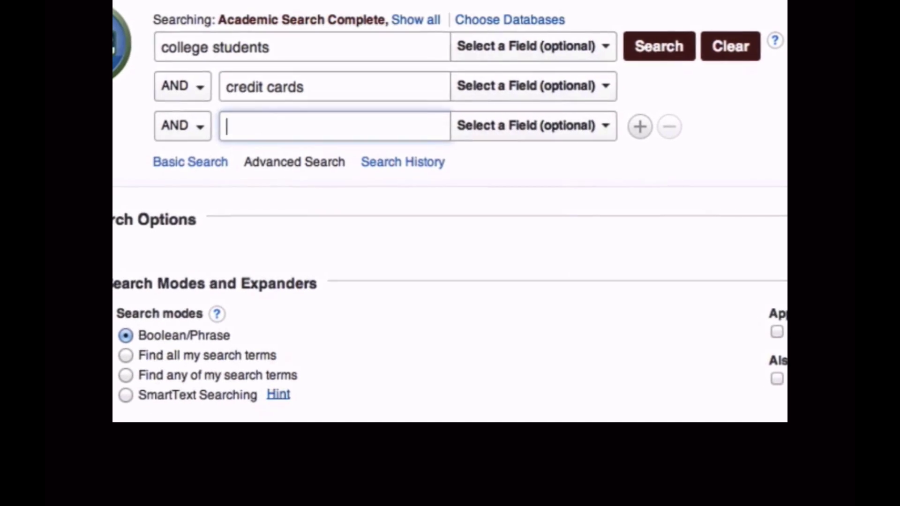
pyautogui.write('debt')
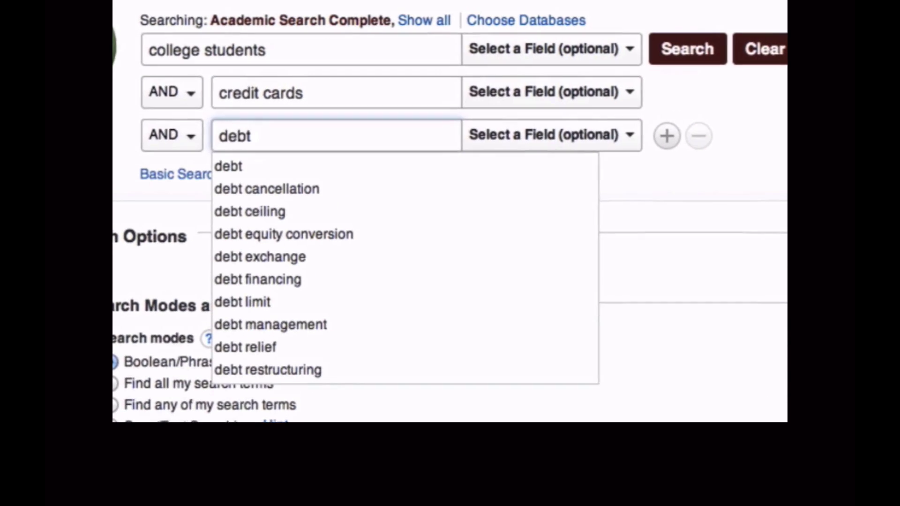
pyautogui.click(714, 55)
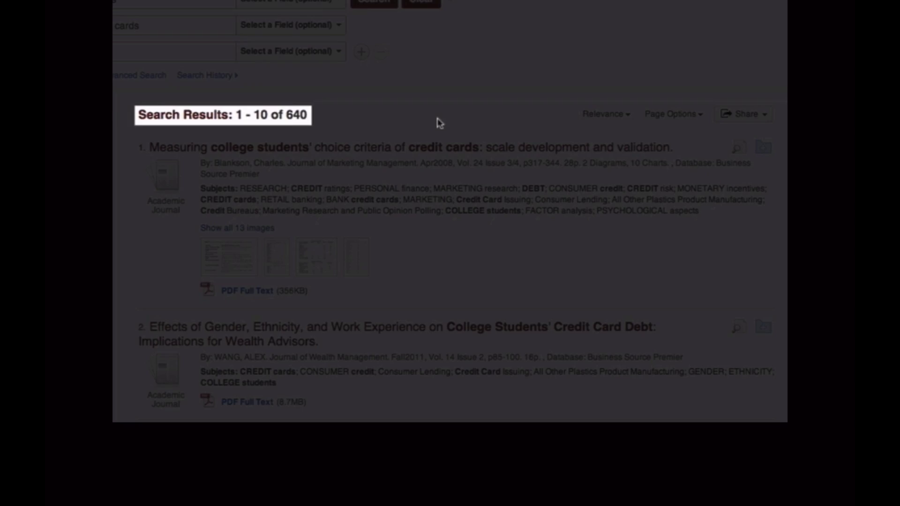
pyautogui.scroll(-5, 438, 123)
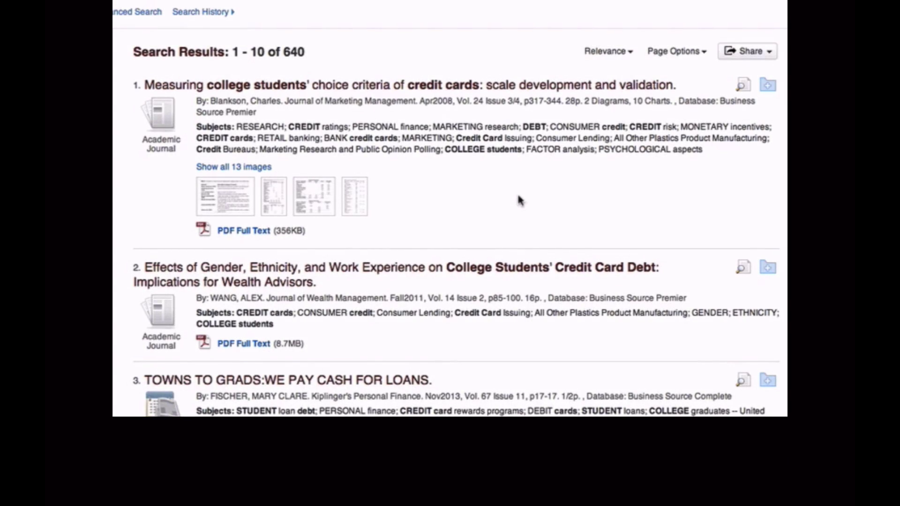
pyautogui.scroll(-5, 519, 198)
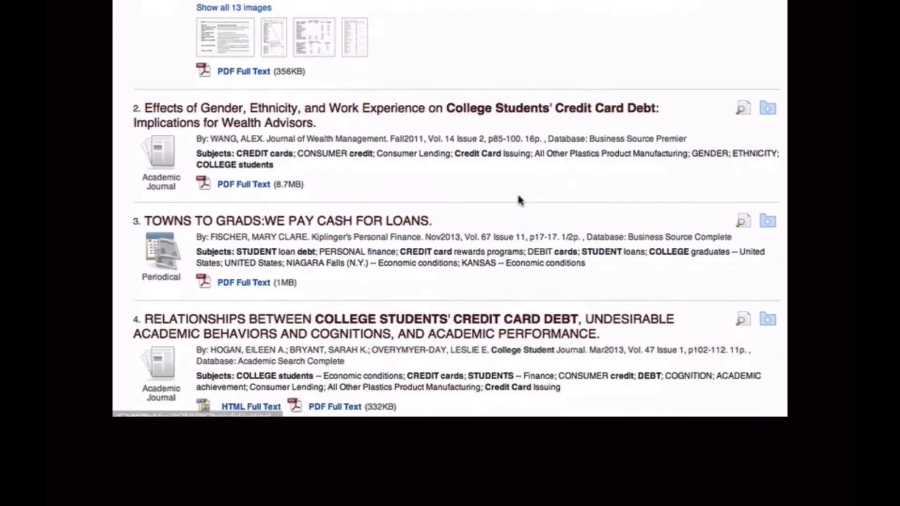
pyautogui.scroll(-3, 520, 200)
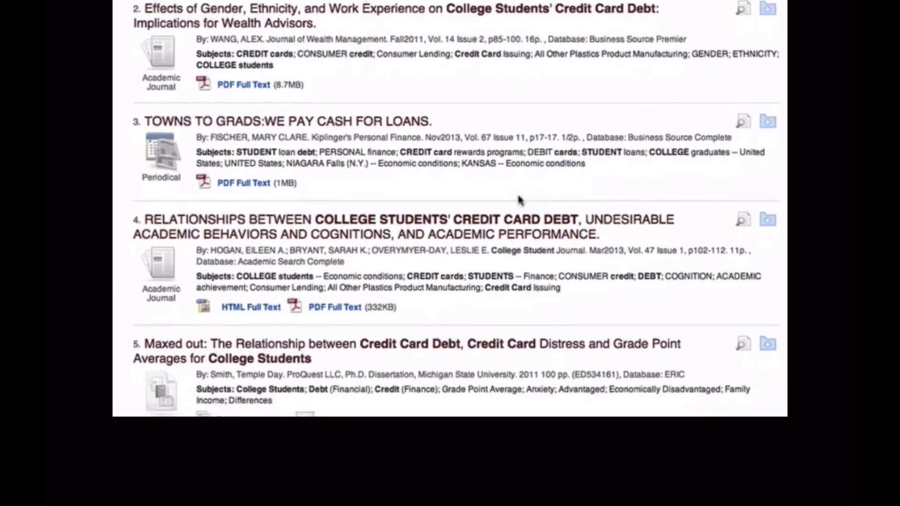
pyautogui.scroll(-3, 520, 200)
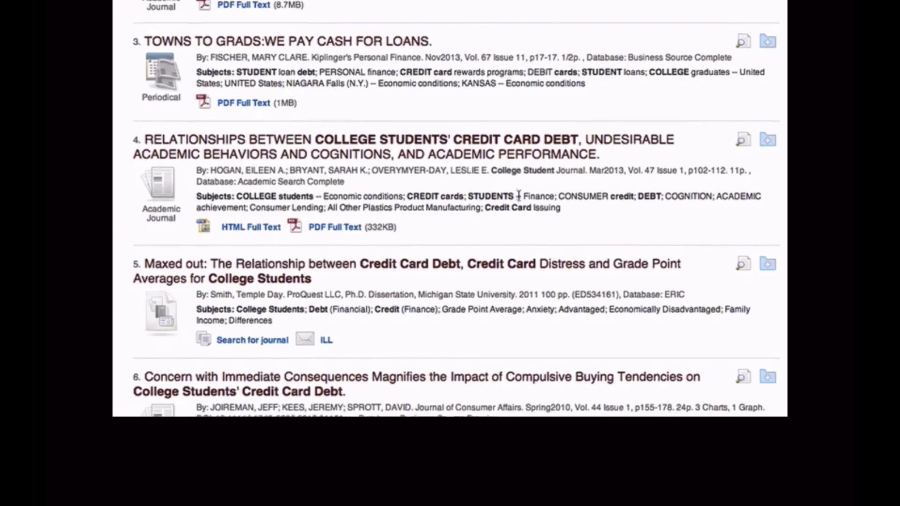
pyautogui.scroll(-5, 518, 197)
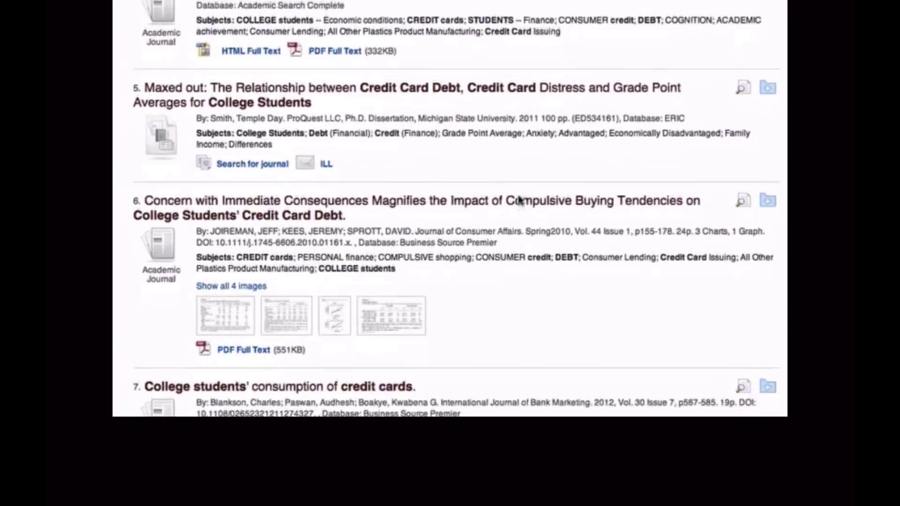
pyautogui.scroll(-2, 519, 196)
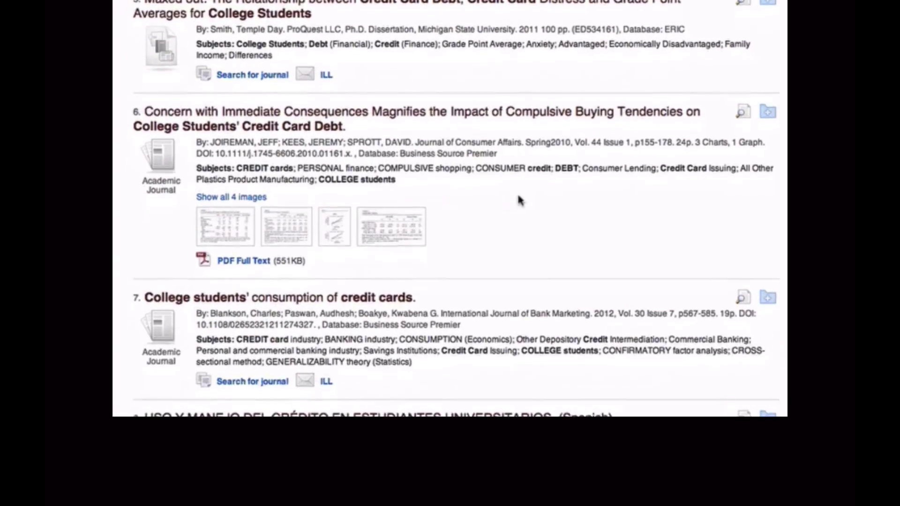
pyautogui.scroll(-2, 519, 200)
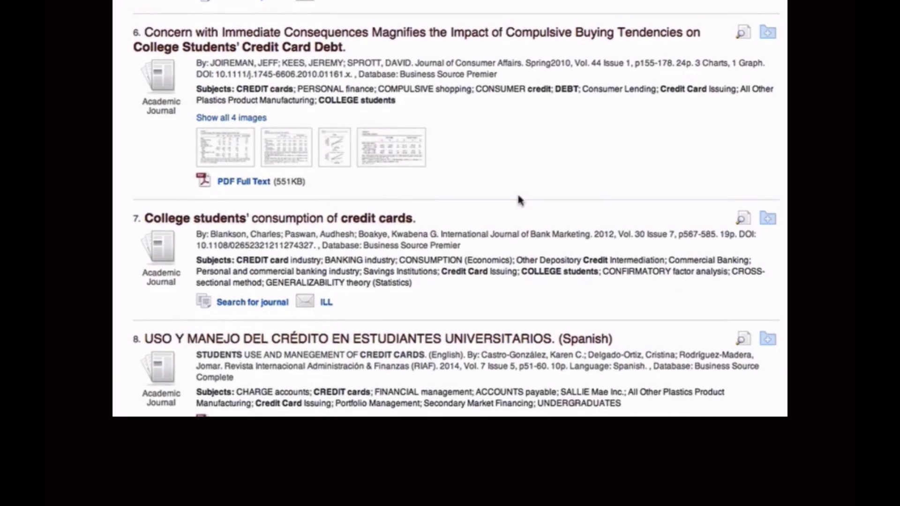
pyautogui.scroll(-4, 519, 200)
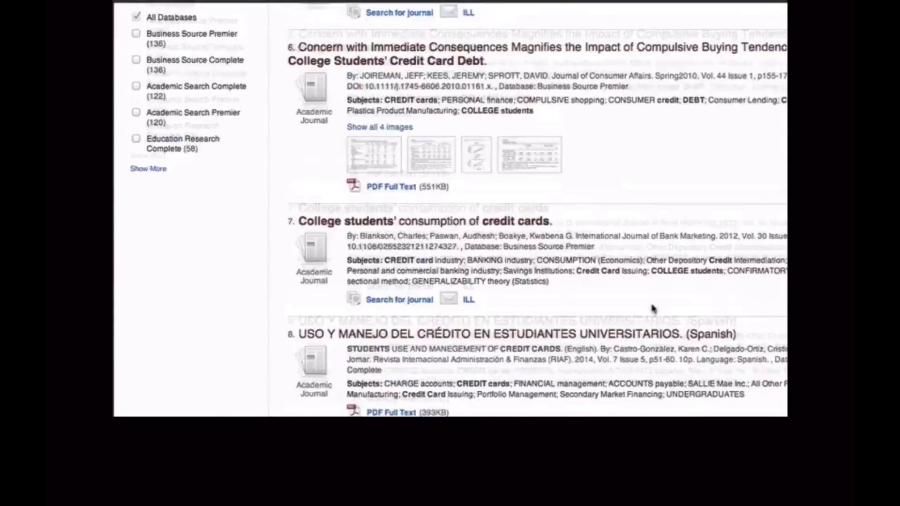
pyautogui.scroll(10, 653, 309)
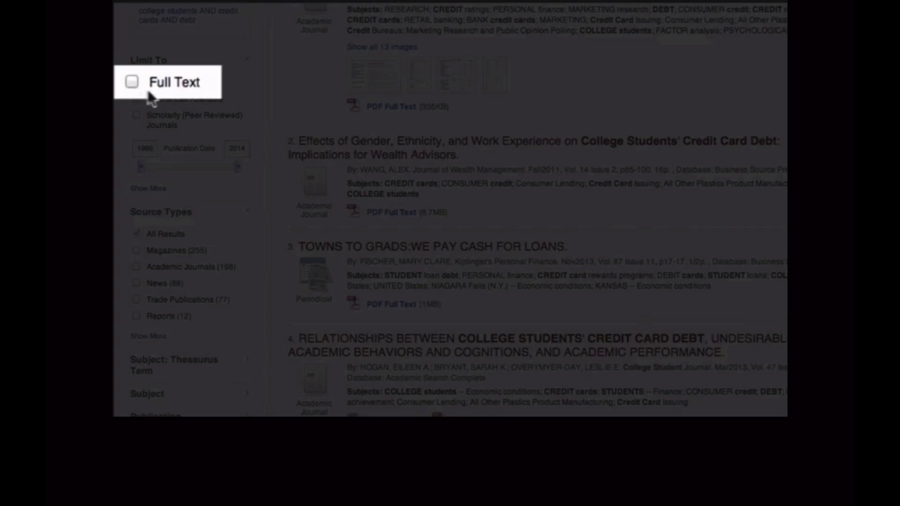
# Limit the results to Full Text and the Magazines source type, leaving 221 articles.
pyautogui.click(151, 98)
pyautogui.scroll(-3, 157, 335)
pyautogui.click(124, 338)
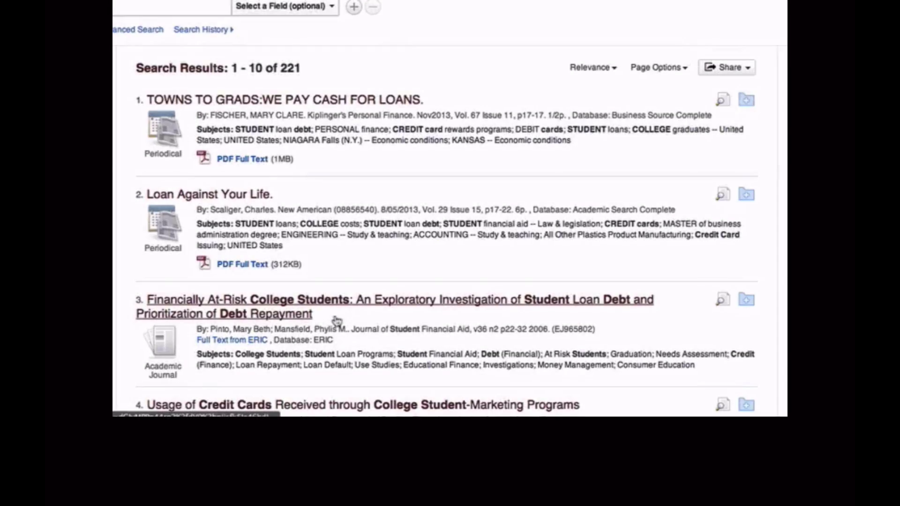
pyautogui.scroll(-3, 336, 320)
pyautogui.scroll(-1, 336, 319)
pyautogui.scroll(3, 338, 114)
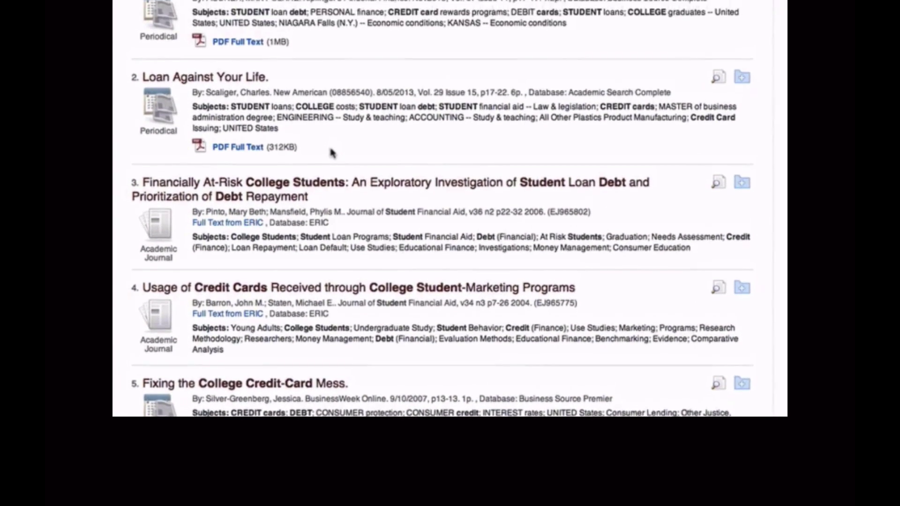
pyautogui.scroll(1, 331, 150)
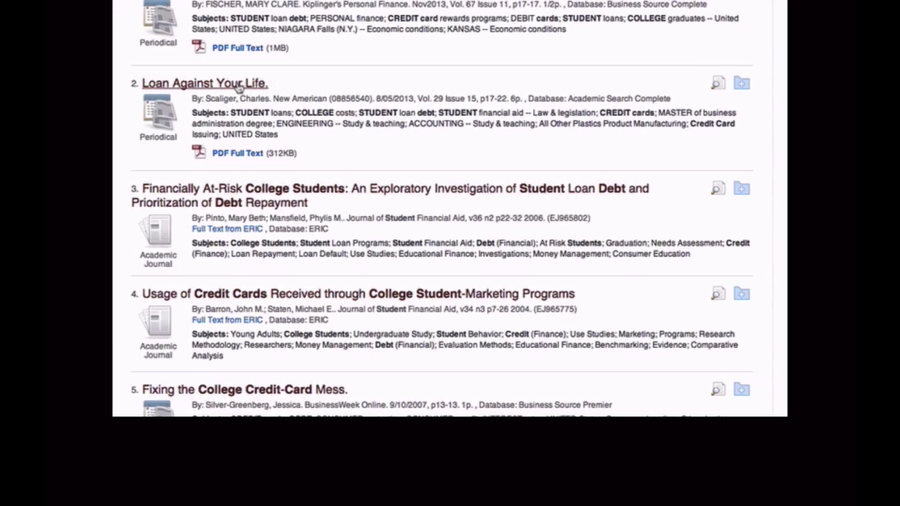
# Open 'Loan Against Your Life.' and display its Cite formats (AMA, APA, Chicago).
pyautogui.click(247, 84)
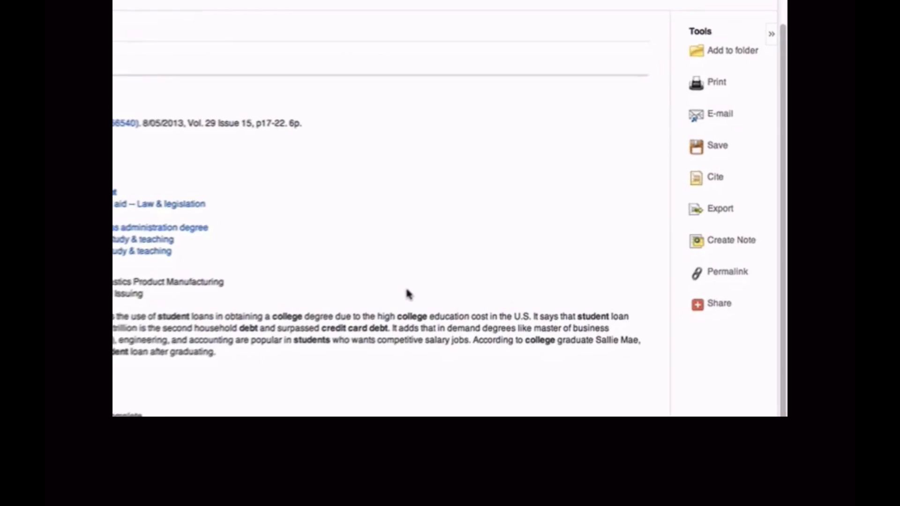
pyautogui.click(696, 205)
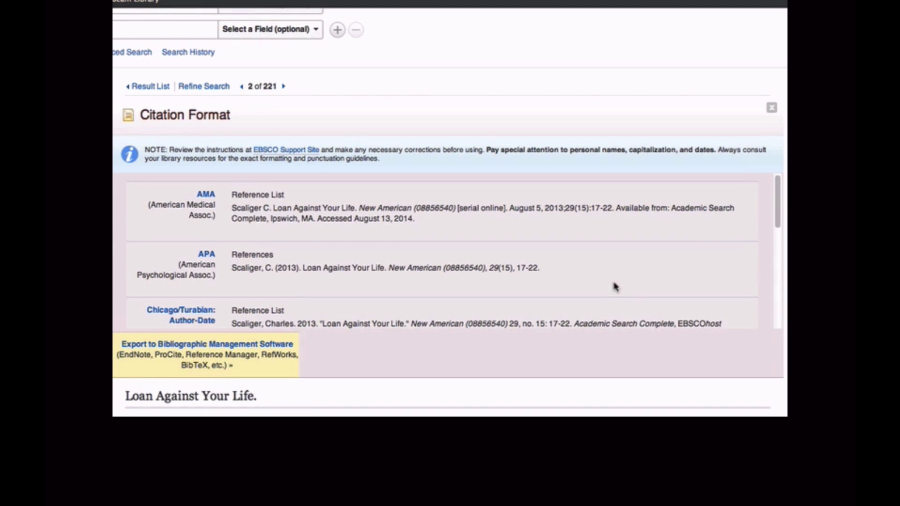
pyautogui.scroll(-5, 615, 287)
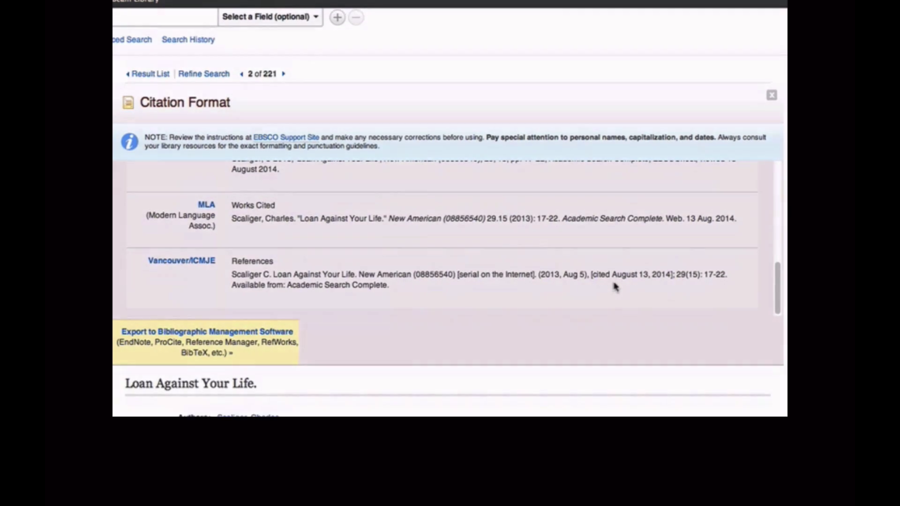